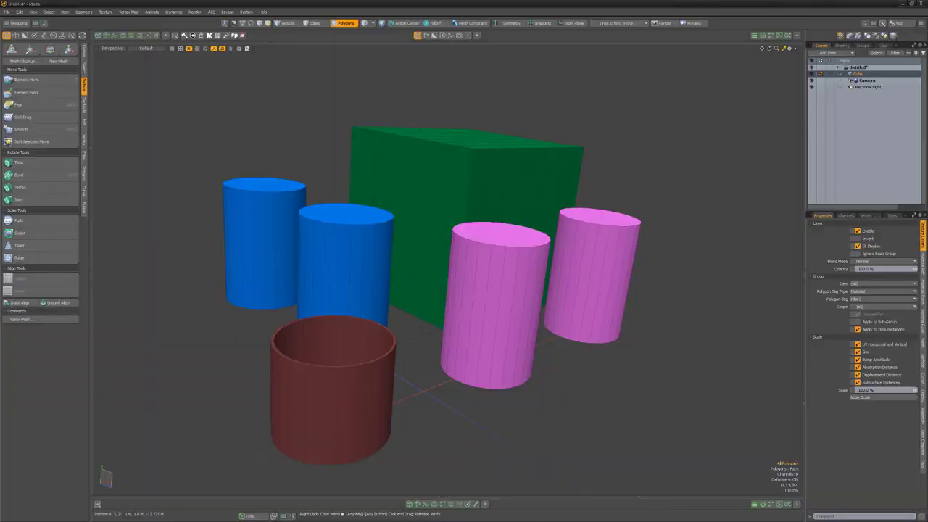
Bridge the selected red cylinder face patches with an arc to form a mug handle.
drag(276, 413, 287, 439)
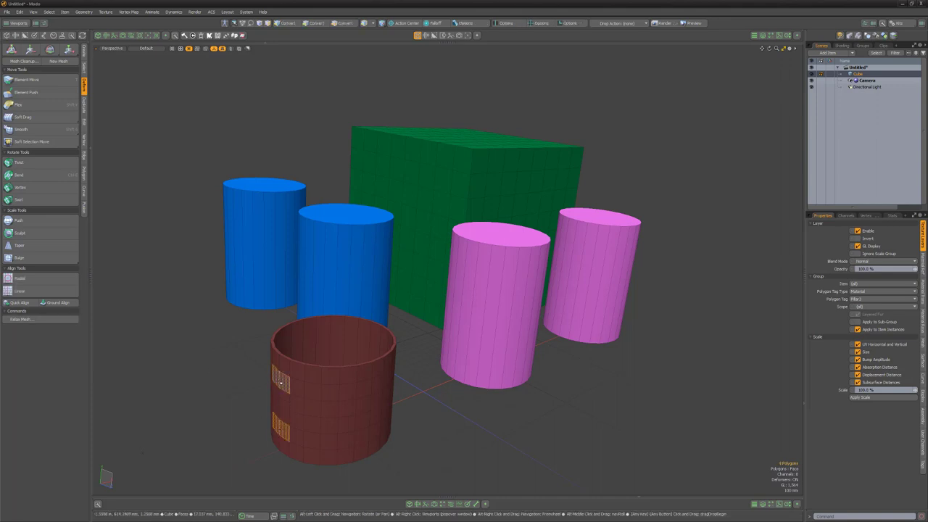
key(ctrl+q)
click(279, 361)
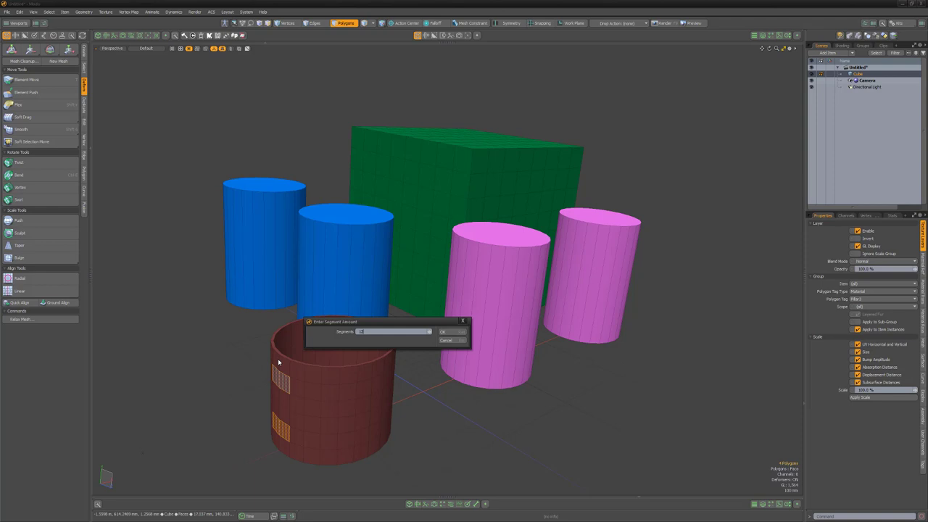
key(Return)
Bridge the two blue cylinder tops with an arc into an arch.
shift+click(331, 216)
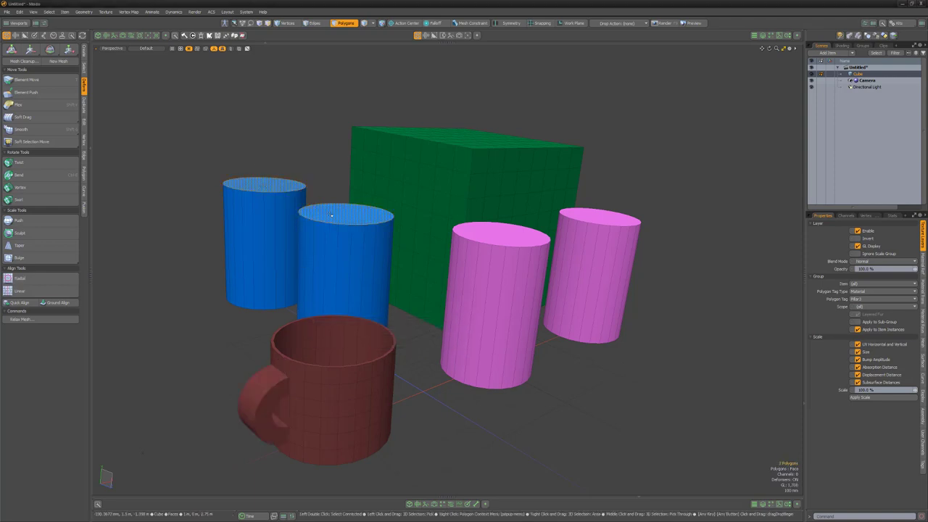
key(alt+q)
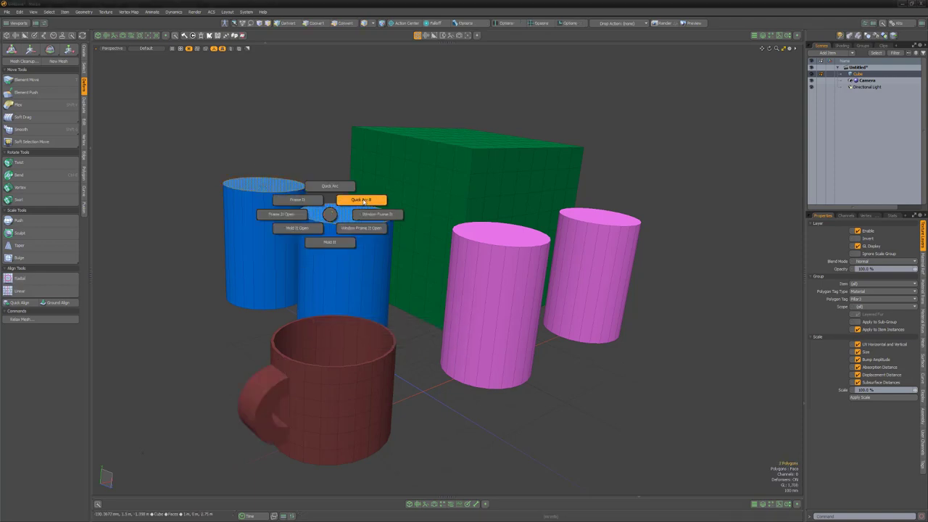
click(366, 201)
Arc two faces of the green cube into an arched channel.
click(443, 180)
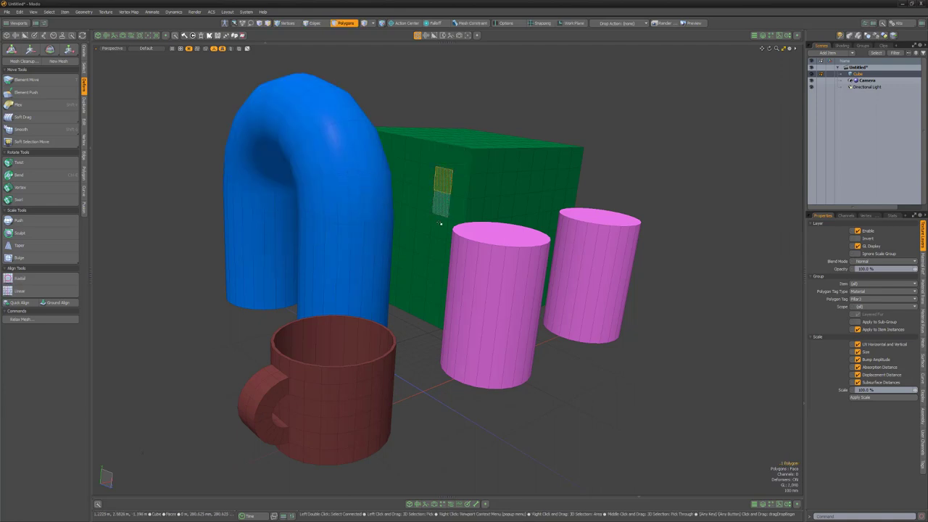
shift+click(433, 293)
key(alt+q)
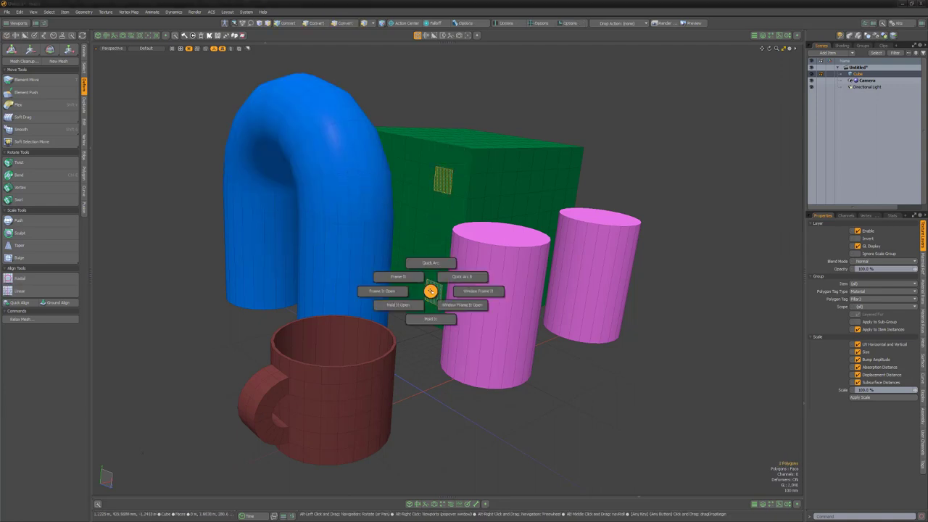
click(432, 264)
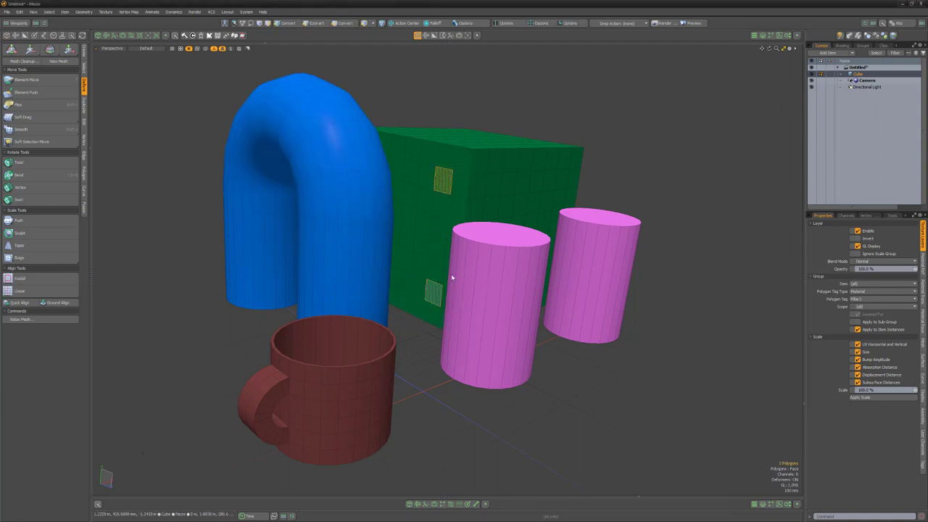
Select the tops of both pink cylinders for bridging.
shift+click(602, 216)
key(alt+q)
click(632, 207)
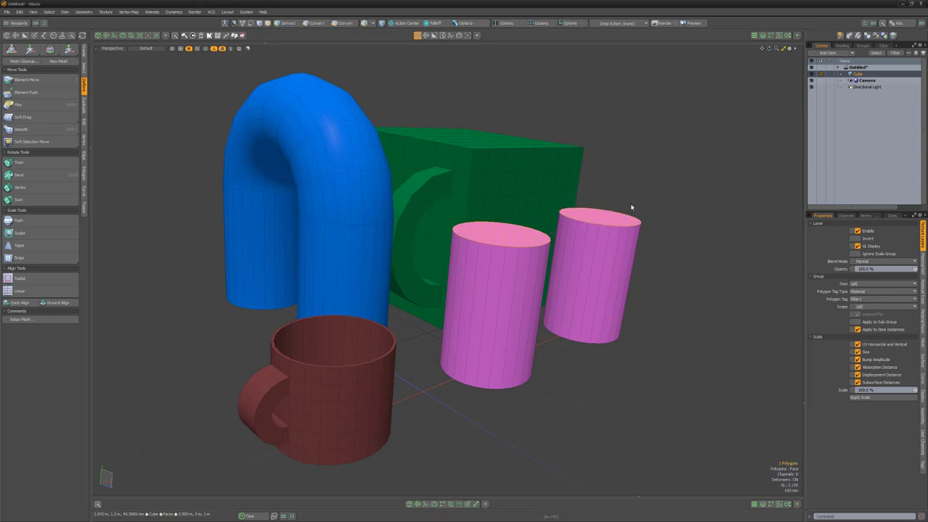